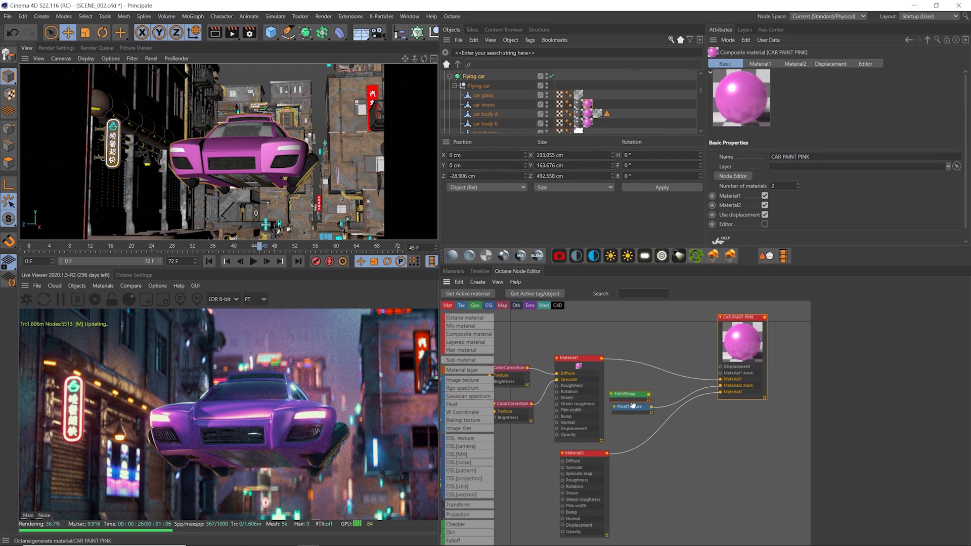
Set the float texture to 0.2356, wire the Falloff map into Material2's mask, and solo it.
{"action": "left_click", "coordinate": [632, 406]}
{"action": "left_click_drag", "start_coordinate": [873, 330], "coordinate": [967, 329]}
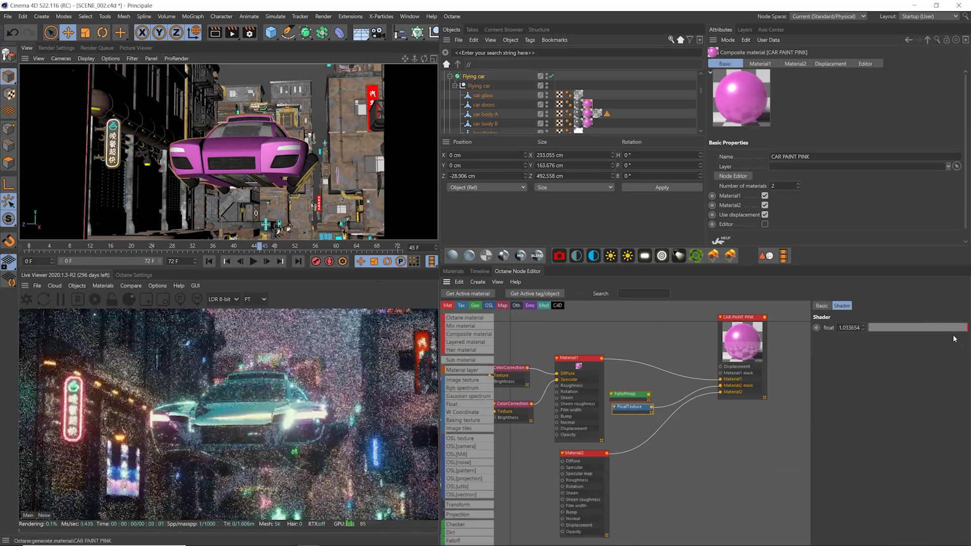
{"action": "mouse_move", "coordinate": [628, 394]}
{"action": "left_mouse_down"}
{"action": "mouse_move", "coordinate": [630, 383]}
{"action": "mouse_move", "coordinate": [720, 385]}
{"action": "left_mouse_up"}
{"action": "right_click", "coordinate": [629, 385]}
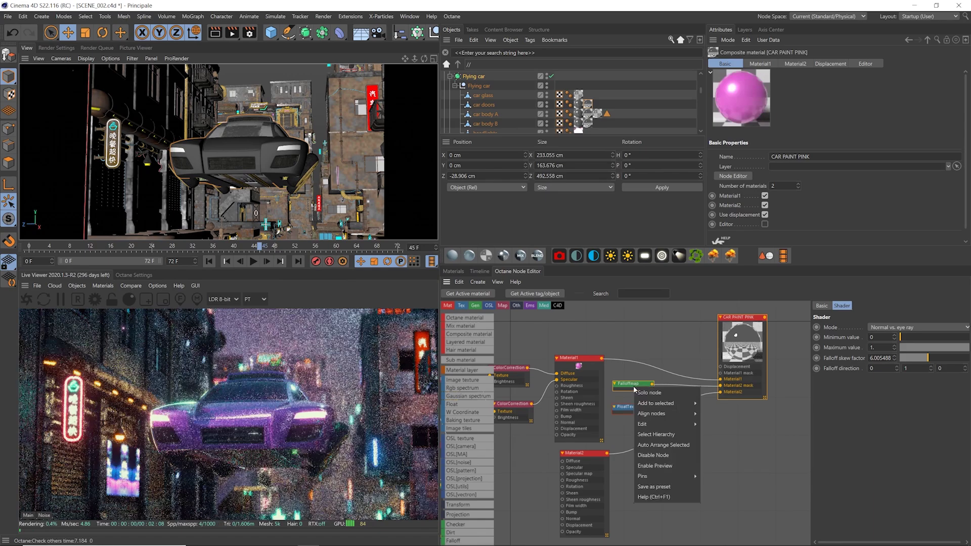
{"action": "left_click", "coordinate": [654, 393]}
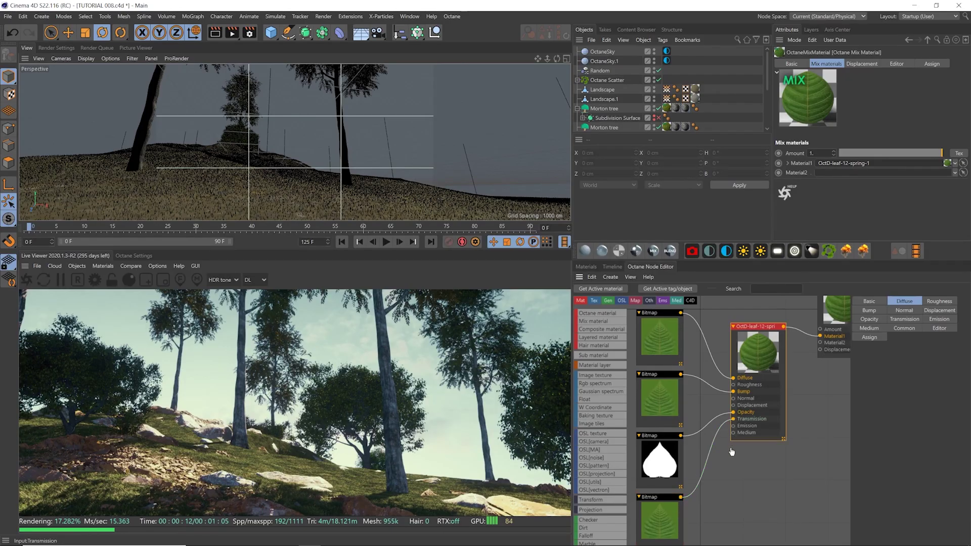
Inspect the scene's leaf mix materials, including OctD-leaf-6-spring-1 and the Mf_Grass mix.
{"action": "left_click", "coordinate": [586, 267]}
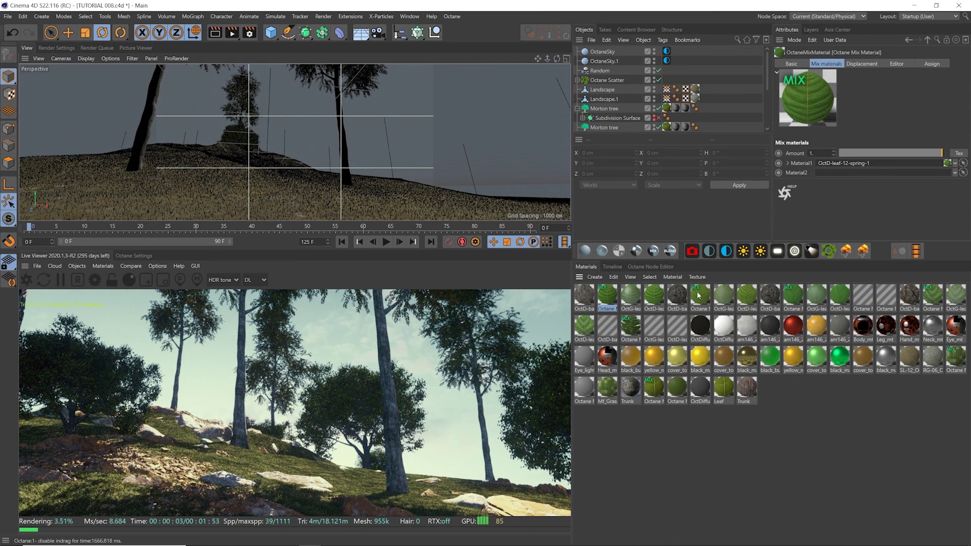
{"action": "left_click", "coordinate": [656, 267]}
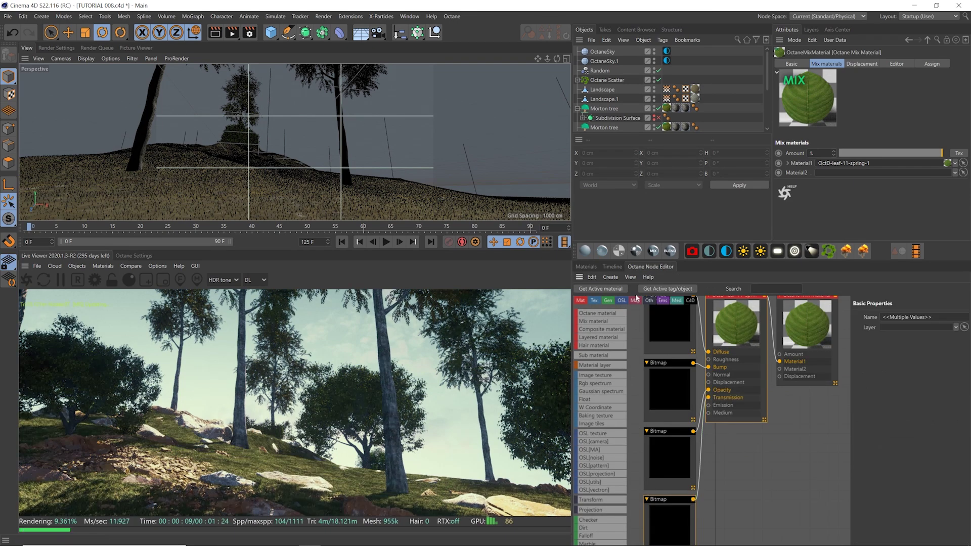
{"action": "left_click", "coordinate": [586, 266]}
{"action": "left_click", "coordinate": [793, 294]}
{"action": "double_click", "coordinate": [793, 295]}
{"action": "left_click", "coordinate": [586, 266]}
{"action": "double_click", "coordinate": [931, 295]}
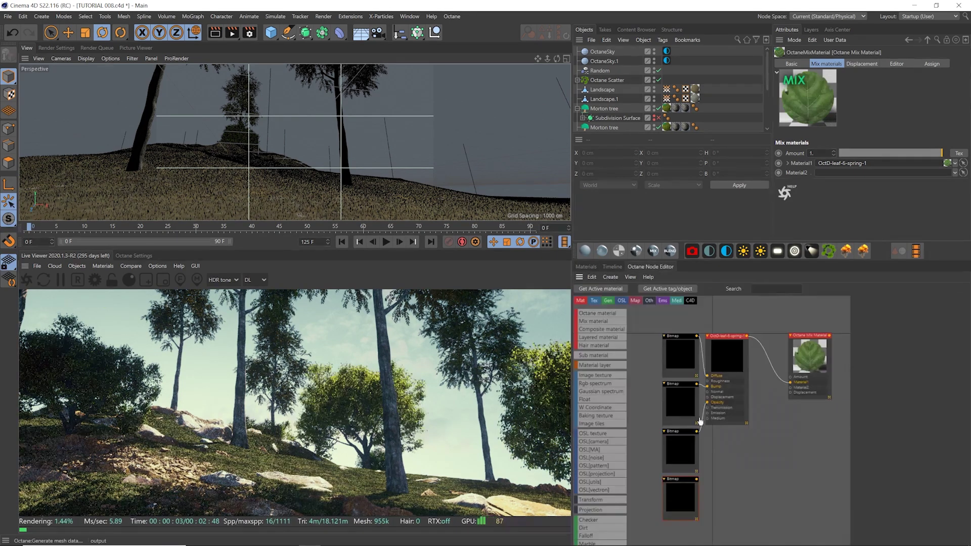
{"action": "left_click", "coordinate": [586, 266]}
{"action": "double_click", "coordinate": [955, 357]}
{"action": "left_click", "coordinate": [586, 266]}
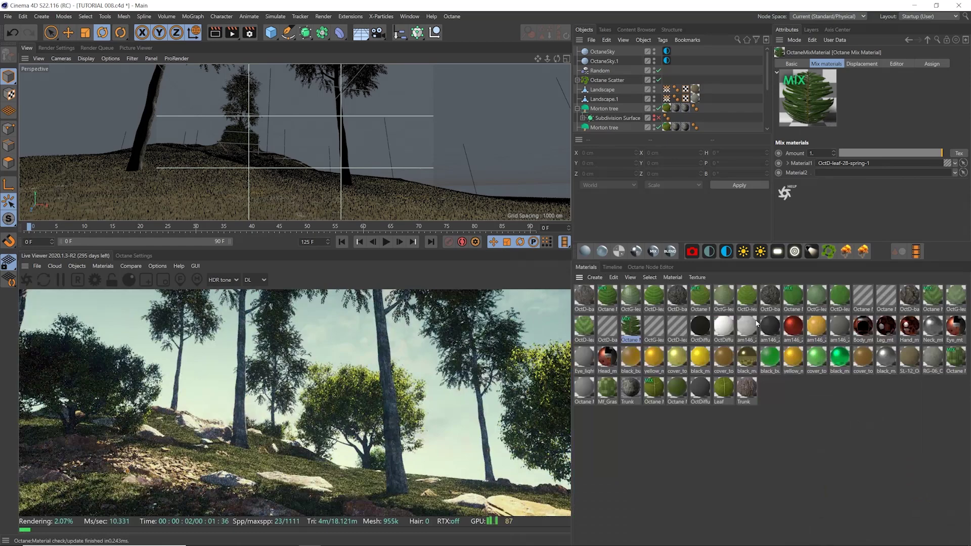
Open the Leaf-based mix material's nodes and switch the Live Viewer kernel to PT.
{"action": "double_click", "coordinate": [654, 387]}
{"action": "left_click", "coordinate": [585, 266]}
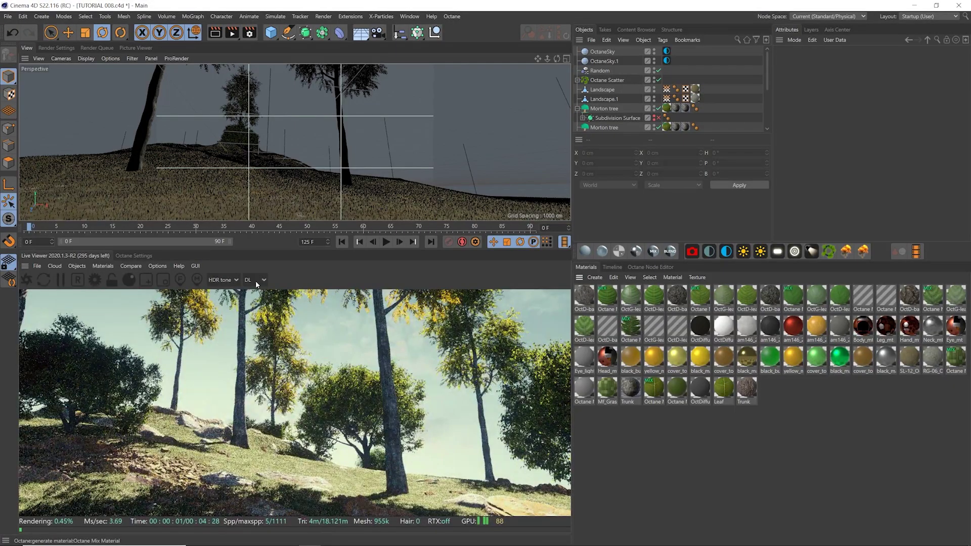
{"action": "left_click", "coordinate": [255, 279]}
{"action": "left_click", "coordinate": [256, 303]}
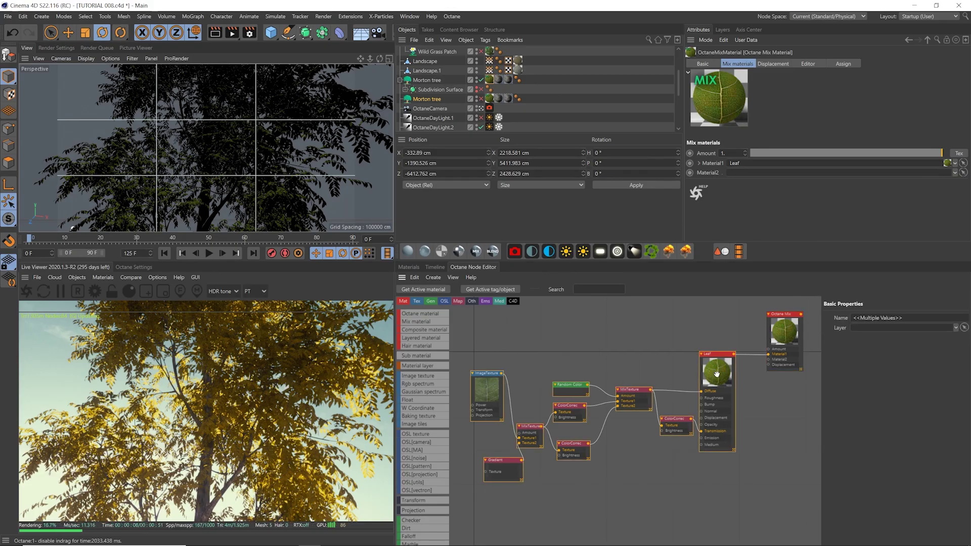
Duplicate the leaf material and plug the copy into the mix's Material2.
{"action": "left_click_drag", "start_coordinate": [716, 375], "coordinate": [767, 359], "text": "ctrl"}
{"action": "left_click", "coordinate": [839, 302]}
{"action": "left_click", "coordinate": [737, 468]}
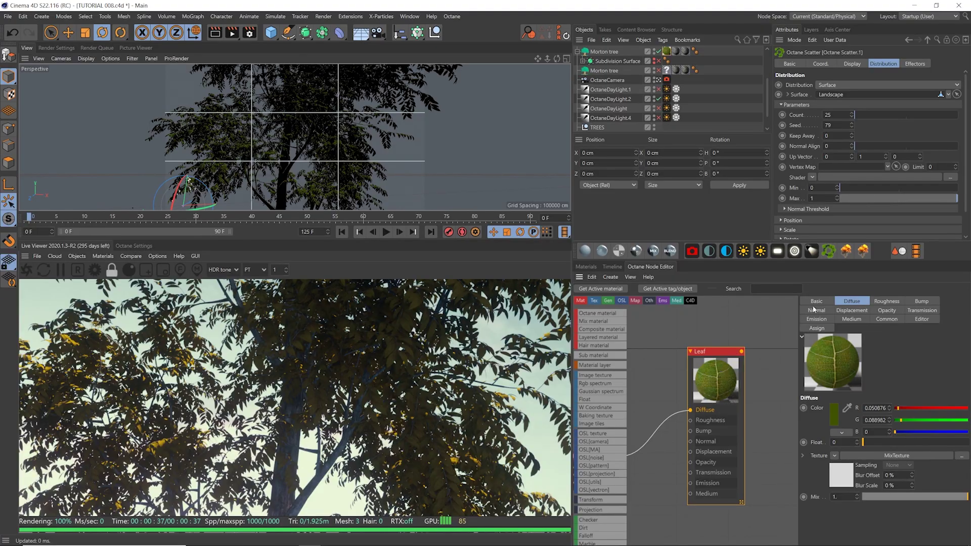
Make the Leaf a Universal material with its specular map set to 0.
{"action": "left_click", "coordinate": [815, 302]}
{"action": "left_click", "coordinate": [859, 431]}
{"action": "left_click", "coordinate": [859, 492]}
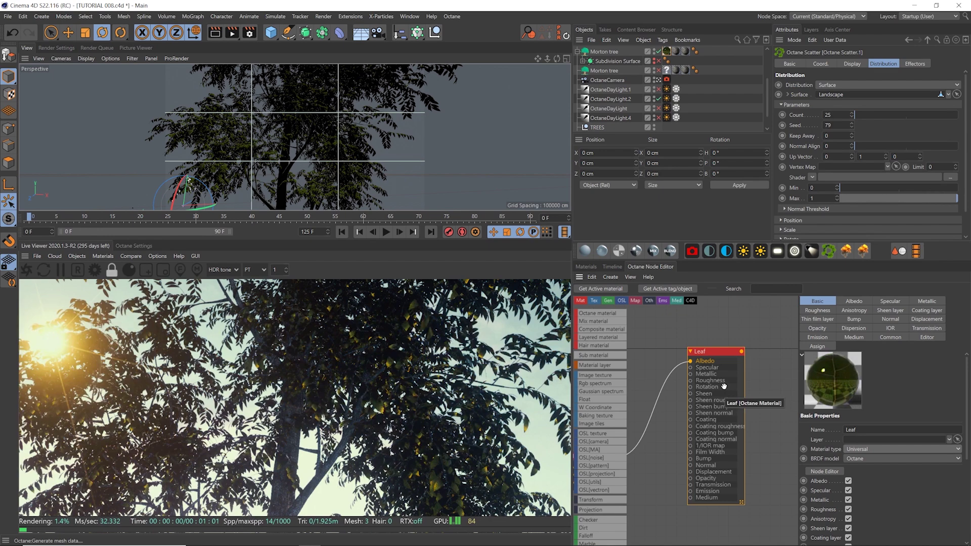
{"action": "left_click", "coordinate": [924, 302]}
{"action": "left_click", "coordinate": [904, 426]}
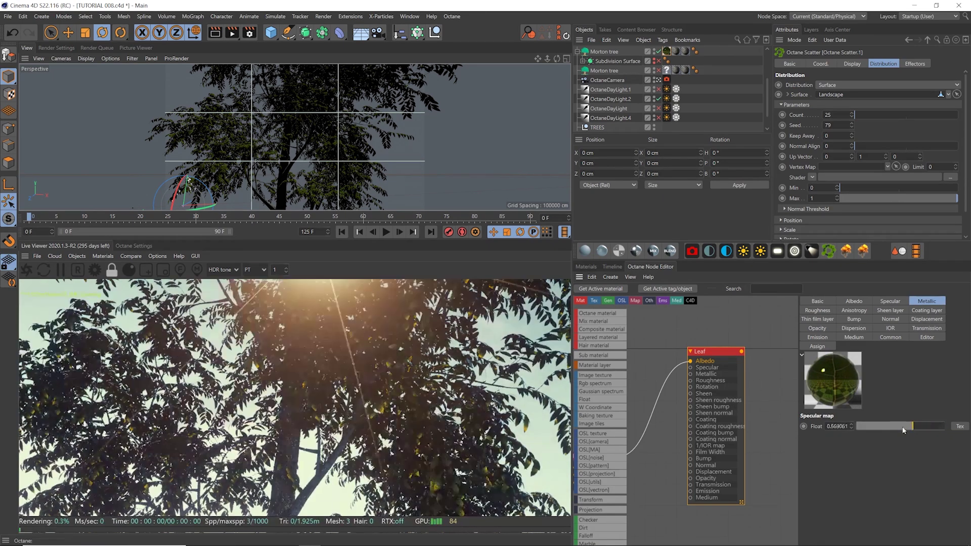
{"action": "left_click_drag", "start_coordinate": [903, 428], "coordinate": [809, 427]}
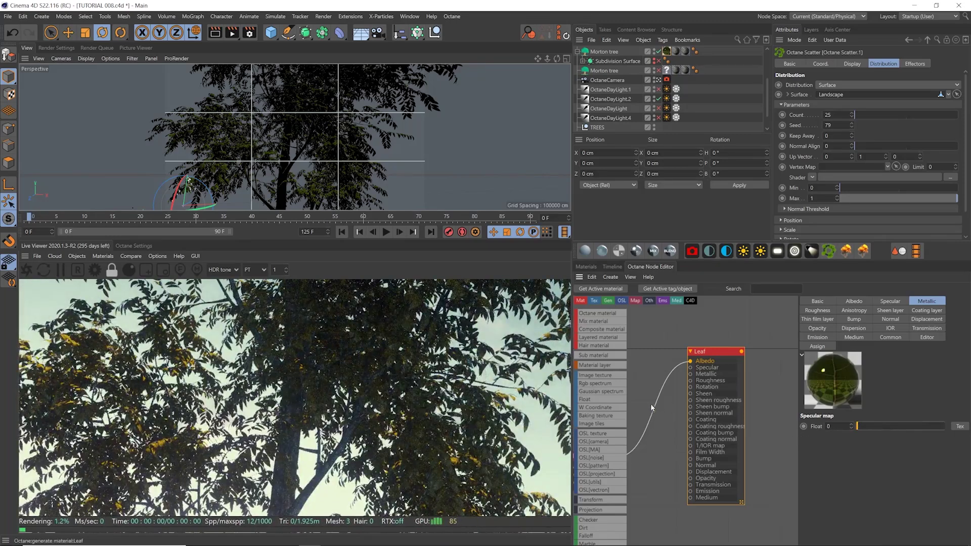
Connect the texture node to the Leaf's Transmission input.
{"action": "middle_click_drag", "start_coordinate": [650, 403], "coordinate": [716, 368]}
{"action": "left_click_drag", "start_coordinate": [666, 423], "coordinate": [741, 458]}
{"action": "left_click_drag", "start_coordinate": [776, 331], "coordinate": [761, 344]}
Raise the Leaf's roughness to about 0.534.
{"action": "left_click", "coordinate": [824, 310]}
{"action": "mouse_move", "coordinate": [878, 461]}
{"action": "left_mouse_down"}
{"action": "mouse_move", "coordinate": [905, 463]}
{"action": "mouse_move", "coordinate": [890, 458]}
{"action": "left_mouse_up"}
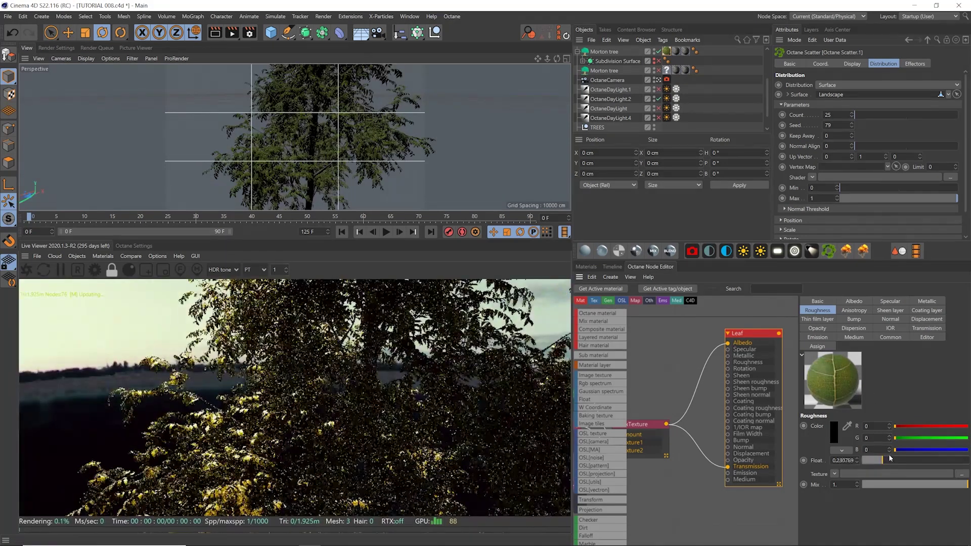
{"action": "left_click_drag", "start_coordinate": [890, 457], "coordinate": [919, 458]}
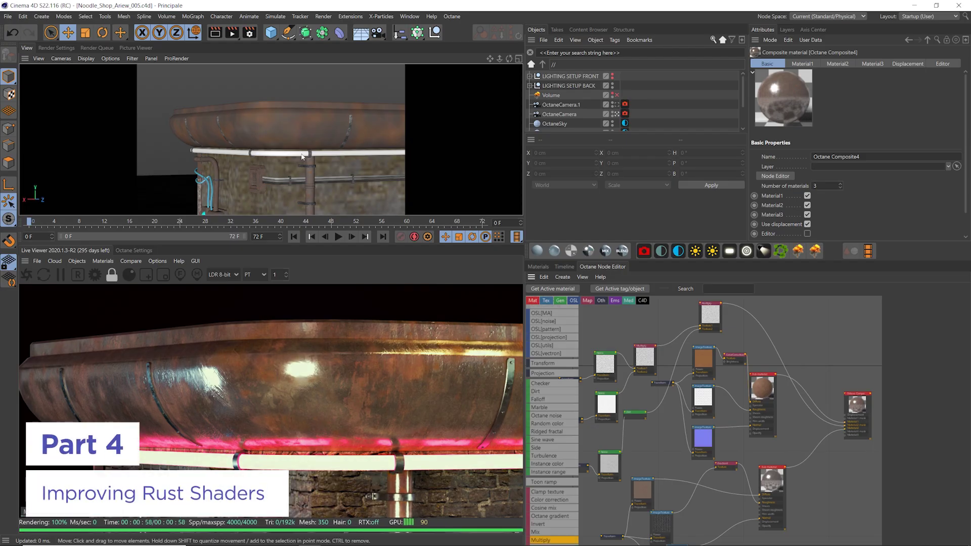
Orbit the viewport slightly around the rusty canopy.
{"action": "left_click_drag", "start_coordinate": [299, 133], "coordinate": [357, 136], "text": "alt"}
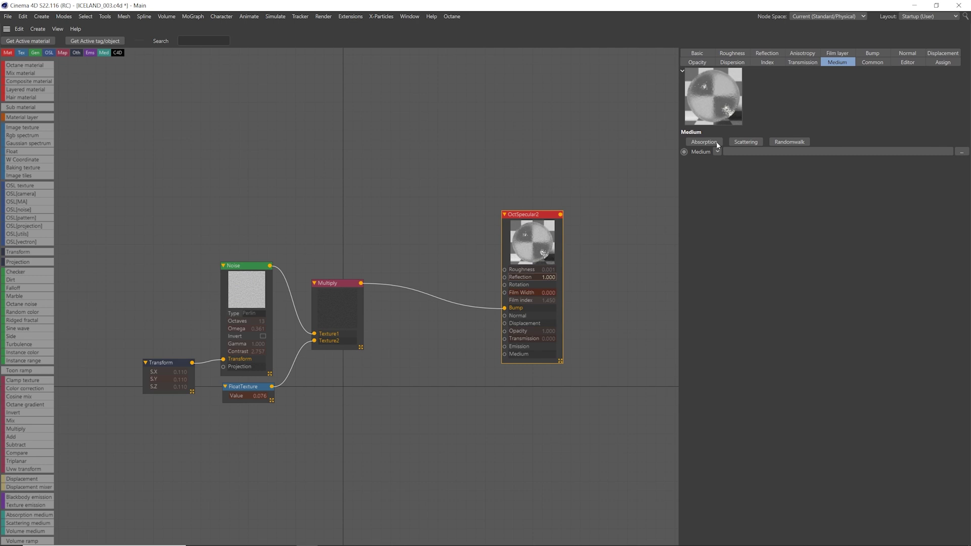
Add an absorption medium, set the plane to about 80.7 cm, and choose a saturated cyan transmission colour.
{"action": "left_click", "coordinate": [711, 142]}
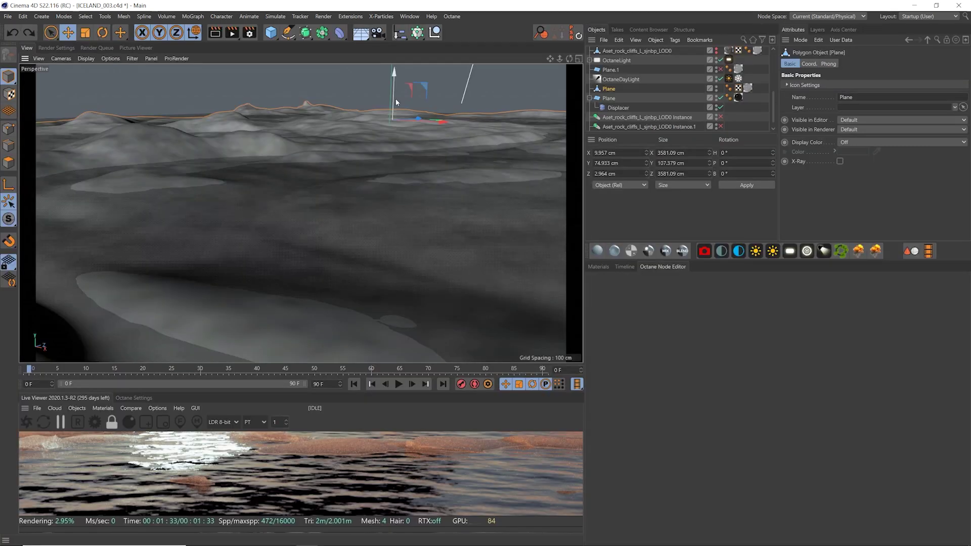
{"action": "left_click_drag", "start_coordinate": [397, 102], "coordinate": [396, 96]}
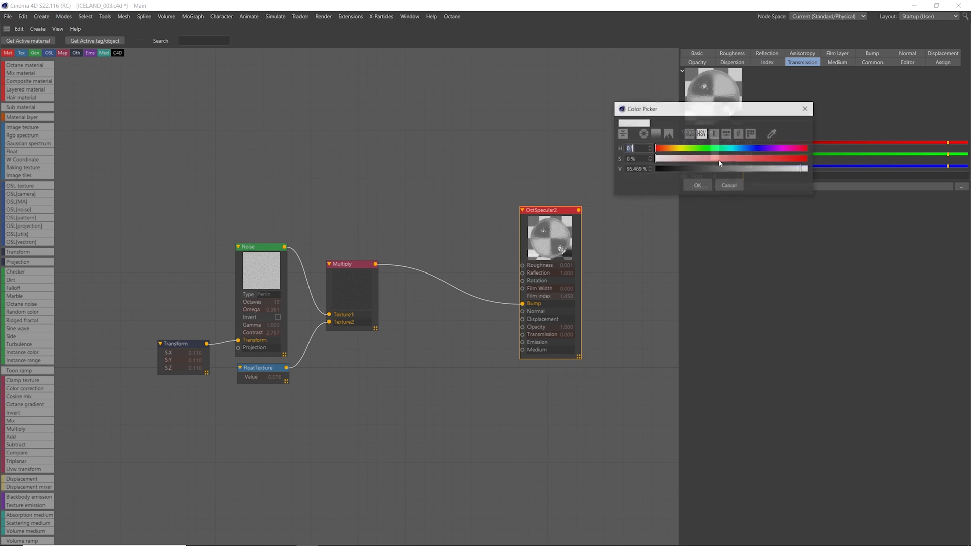
{"action": "left_click", "coordinate": [735, 148]}
{"action": "left_click", "coordinate": [796, 158]}
{"action": "left_click", "coordinate": [705, 184]}
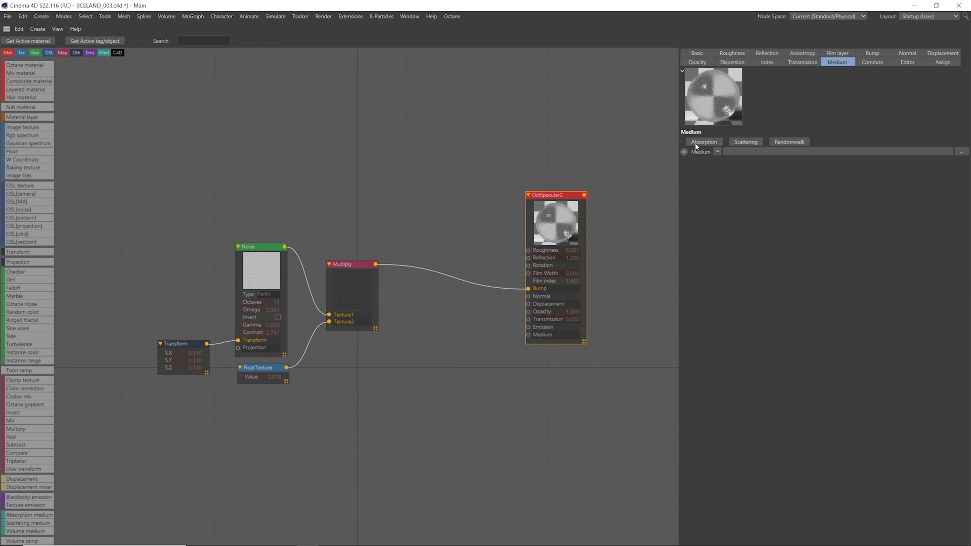
Give OctSpecular2 an absorption medium fed by an RgbSpectrum node with a chosen colour.
{"action": "left_click", "coordinate": [697, 143]}
{"action": "left_click_drag", "start_coordinate": [478, 338], "coordinate": [383, 418]}
{"action": "type", "text": "rgb"}
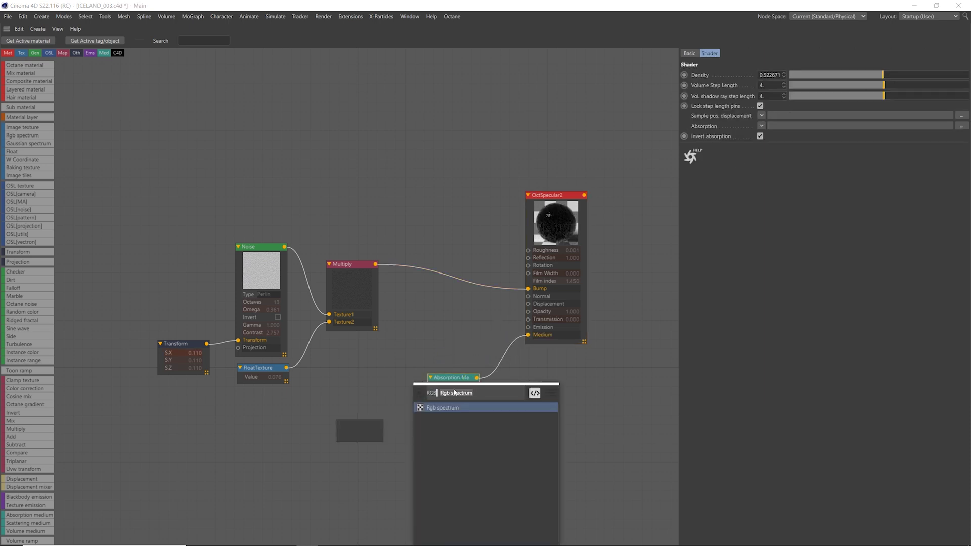
{"action": "key", "text": "Return"}
{"action": "left_click", "coordinate": [710, 81]}
{"action": "left_click", "coordinate": [690, 118]}
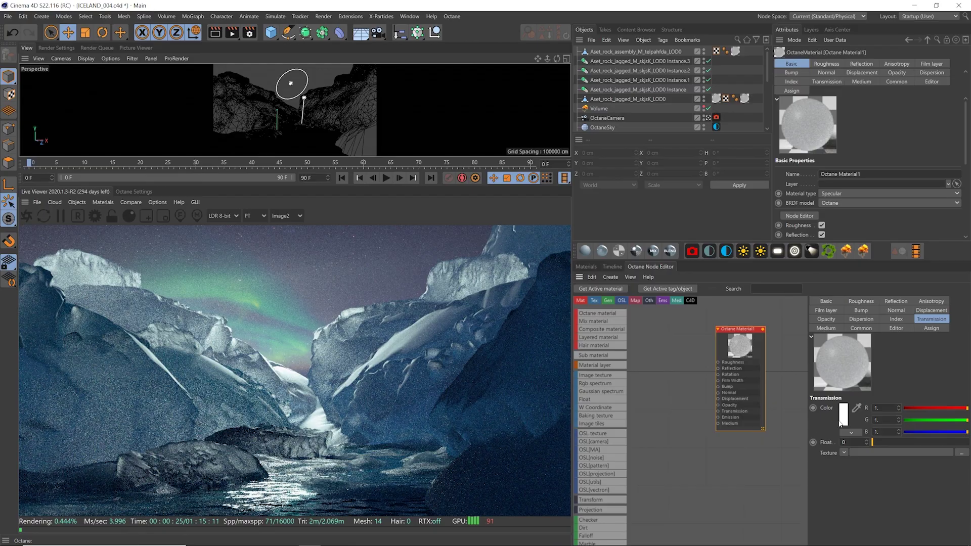
Give the material a scattering medium with density about 0.15.
{"action": "left_click", "coordinate": [826, 329]}
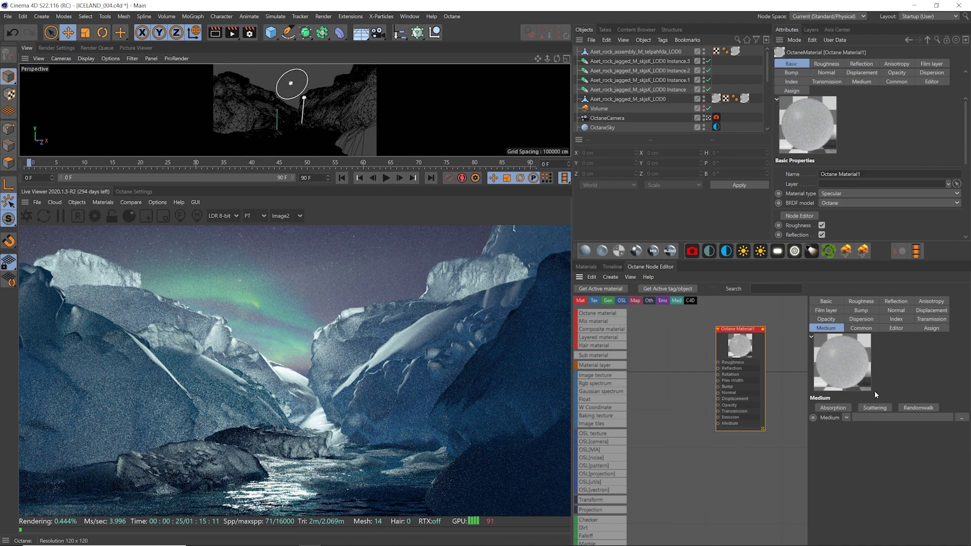
{"action": "left_click", "coordinate": [877, 410]}
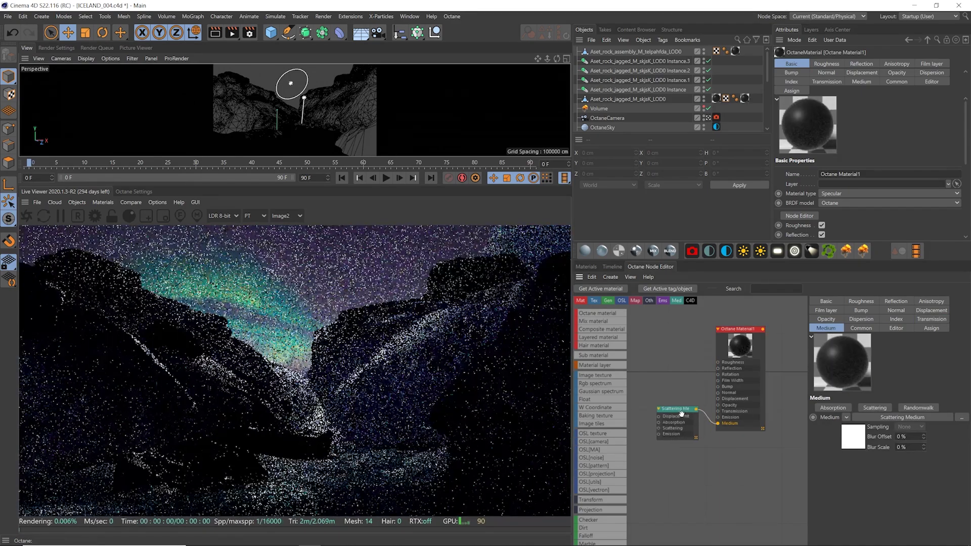
{"action": "left_click_drag", "start_coordinate": [962, 322], "coordinate": [939, 324]}
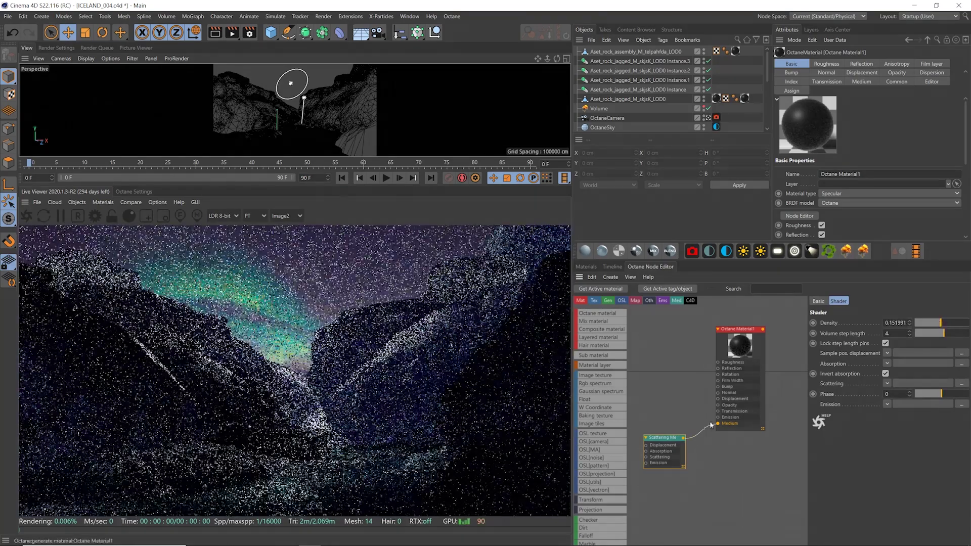
{"action": "middle_click_drag", "start_coordinate": [652, 453], "coordinate": [700, 422]}
Add an RgbSpectrum node to Absorption and set the scattering colour to white.
{"action": "mouse_move", "coordinate": [699, 422]}
{"action": "left_mouse_down"}
{"action": "mouse_move", "coordinate": [665, 413]}
{"action": "mouse_move", "coordinate": [683, 436]}
{"action": "mouse_move", "coordinate": [703, 424]}
{"action": "left_mouse_up"}
{"action": "left_click", "coordinate": [758, 394]}
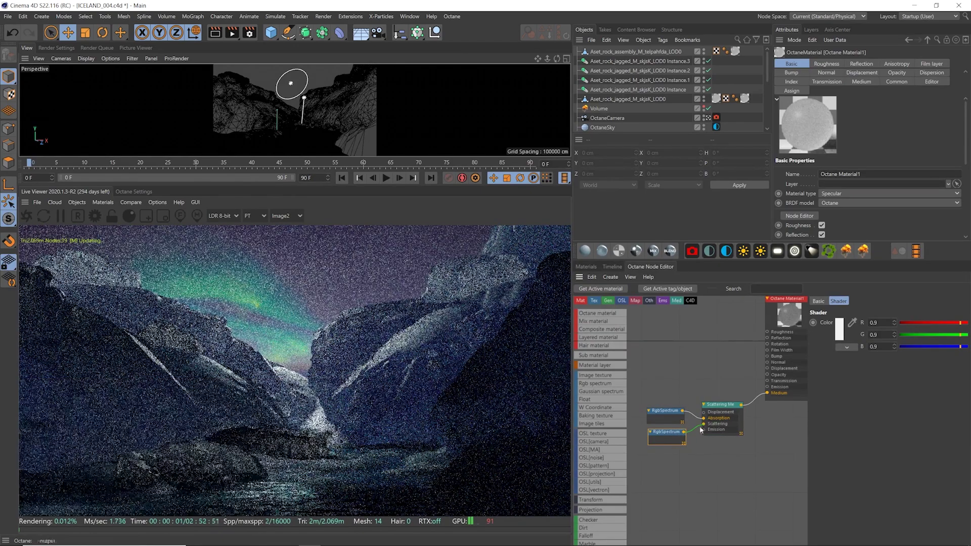
{"action": "left_click", "coordinate": [671, 436]}
{"action": "left_click", "coordinate": [862, 323]}
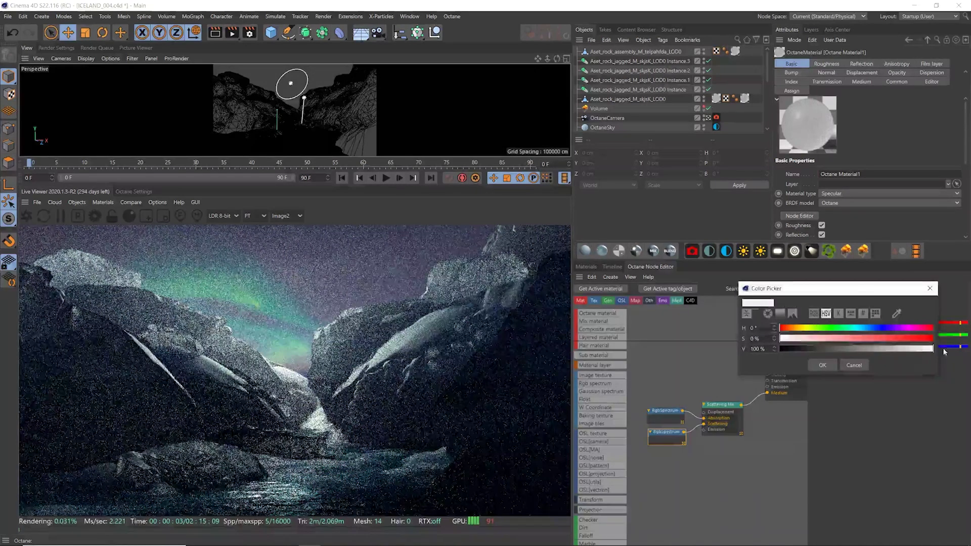
{"action": "left_click", "coordinate": [822, 365]}
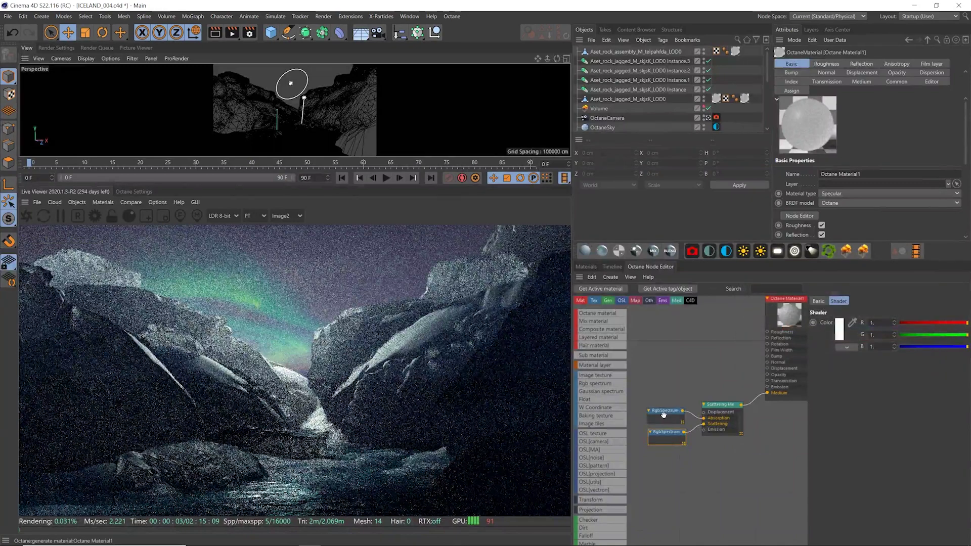
Tint the absorption colour light cyan and check the Scattering Medium node's settings.
{"action": "left_click", "coordinate": [666, 416]}
{"action": "left_click", "coordinate": [838, 328]}
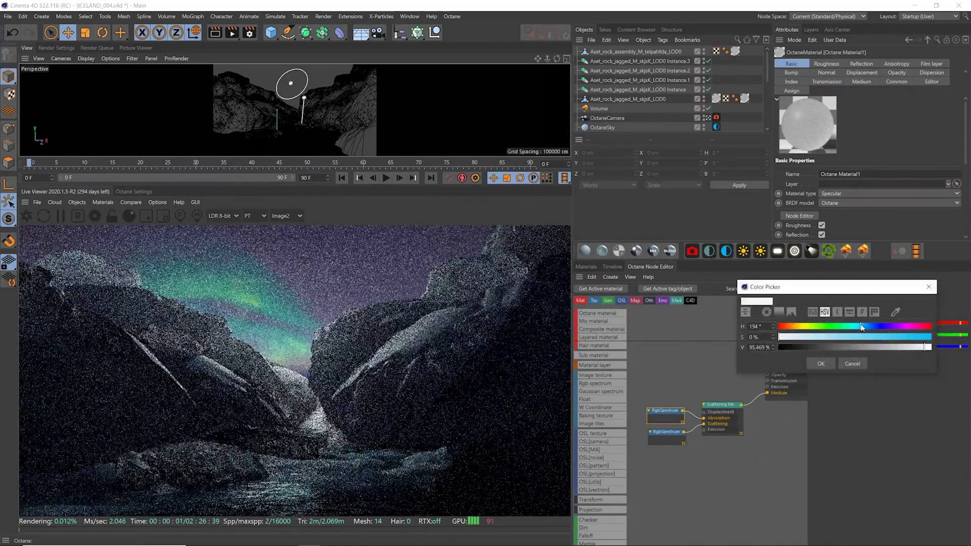
{"action": "left_click_drag", "start_coordinate": [840, 338], "coordinate": [846, 338]}
{"action": "left_click", "coordinate": [820, 364]}
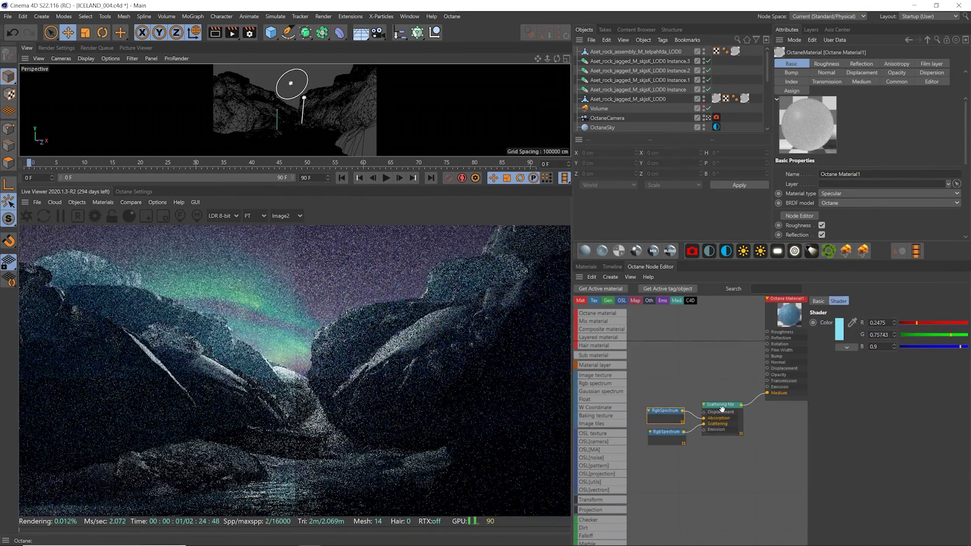
{"action": "left_click", "coordinate": [721, 408]}
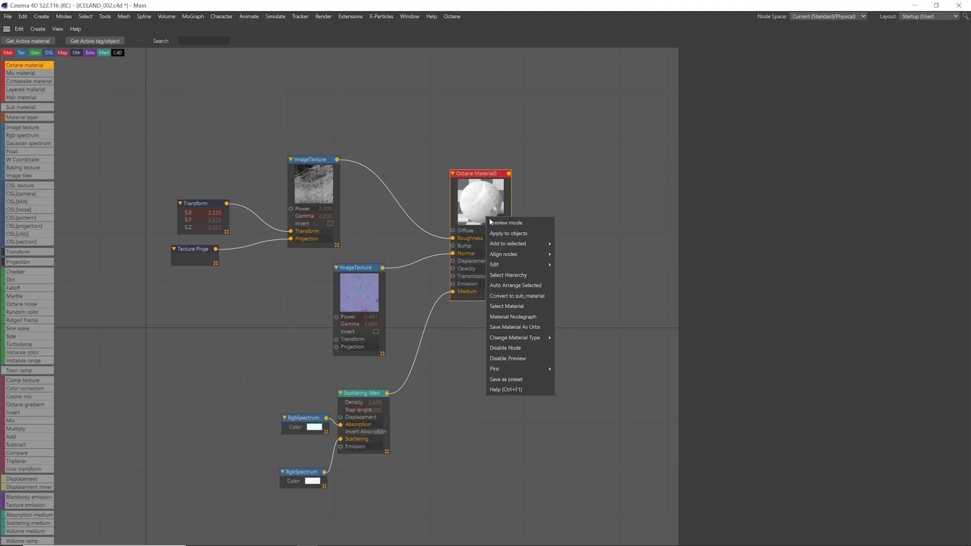
Convert the material into an Octane Composite and mask its Material2 with a new falloff map.
{"action": "left_click", "coordinate": [531, 296]}
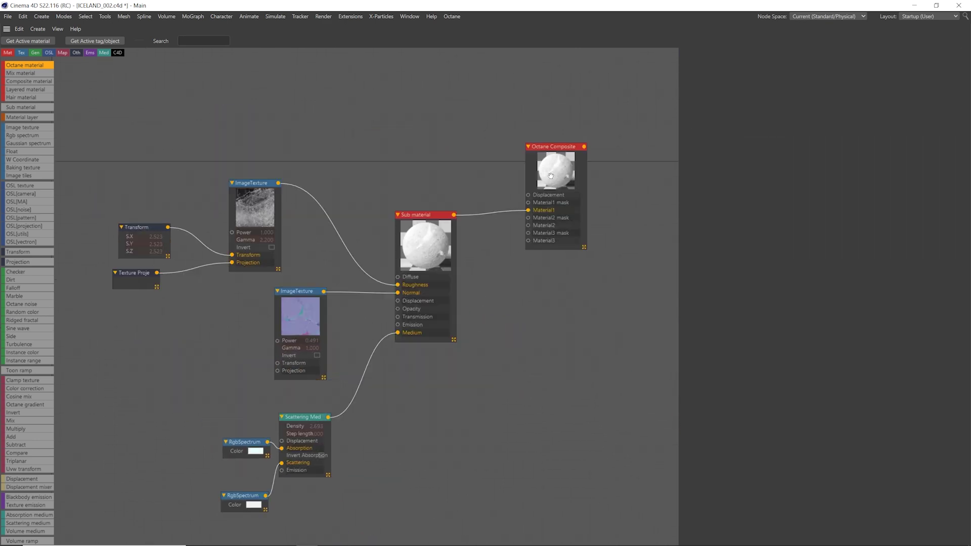
{"action": "left_click_drag", "start_coordinate": [570, 178], "coordinate": [580, 171]}
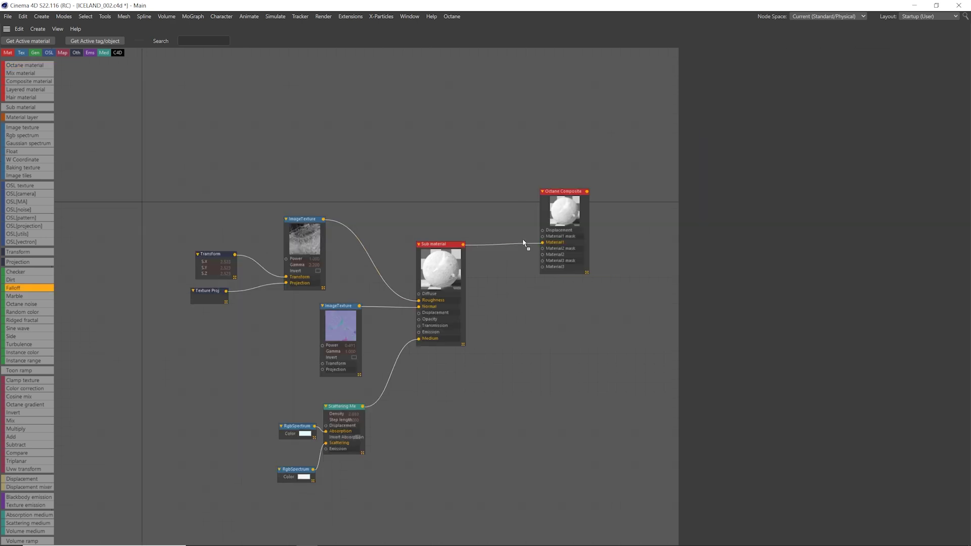
{"action": "left_click_drag", "start_coordinate": [530, 251], "coordinate": [500, 369]}
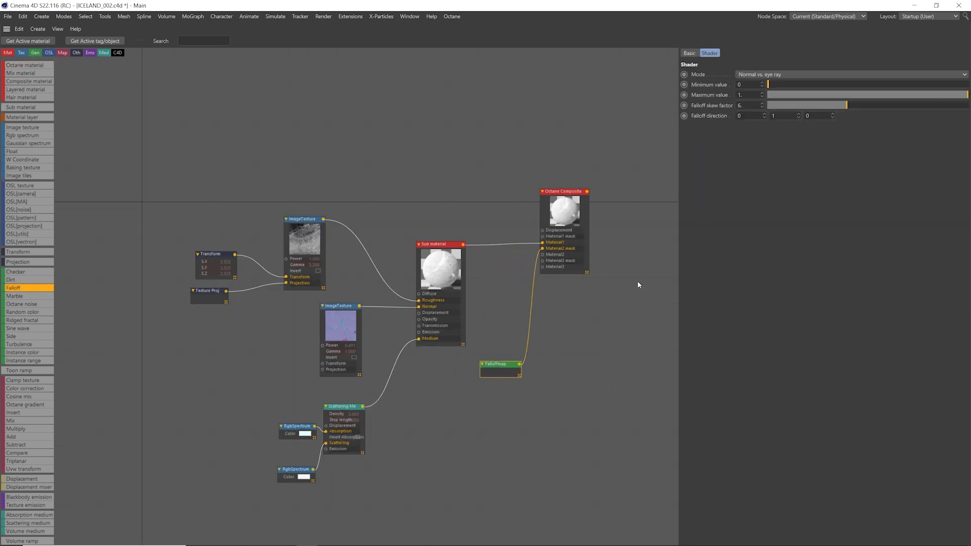
Set the falloff mode to Normal vs. vector 90deg with skew factor about 12.28.
{"action": "left_click", "coordinate": [802, 75]}
{"action": "left_click", "coordinate": [799, 96]}
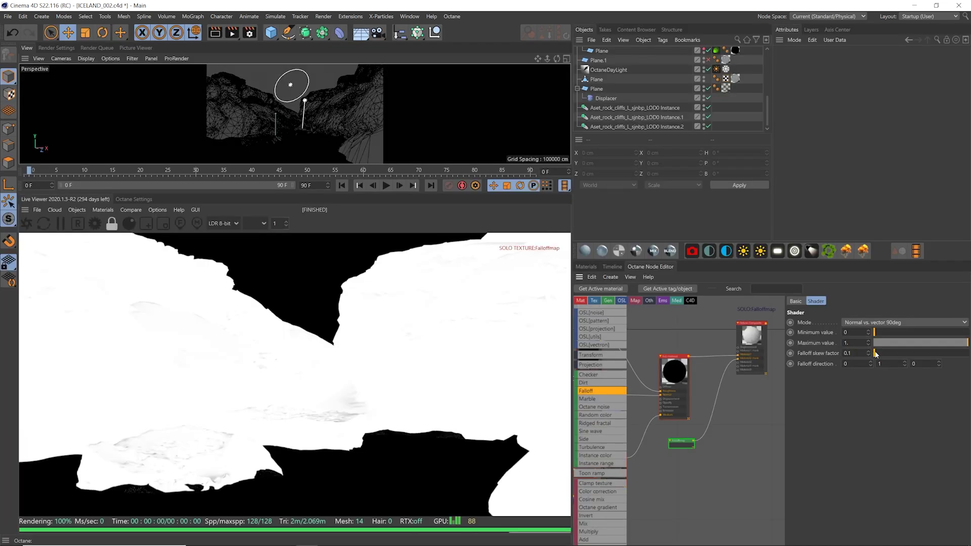
{"action": "mouse_move", "coordinate": [875, 354]}
{"action": "left_mouse_down"}
{"action": "mouse_move", "coordinate": [949, 355]}
{"action": "mouse_move", "coordinate": [951, 364]}
{"action": "left_mouse_up"}
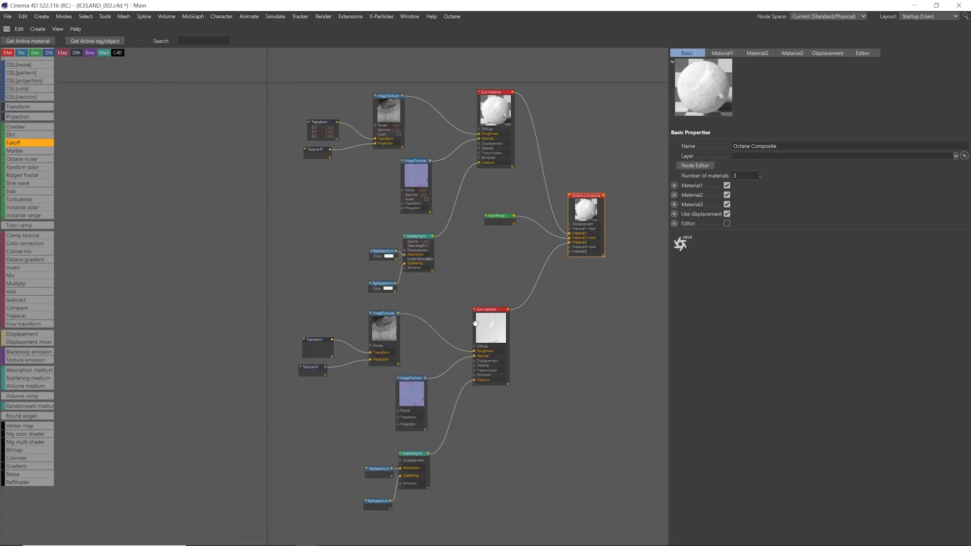
{"action": "left_click", "coordinate": [441, 342]}
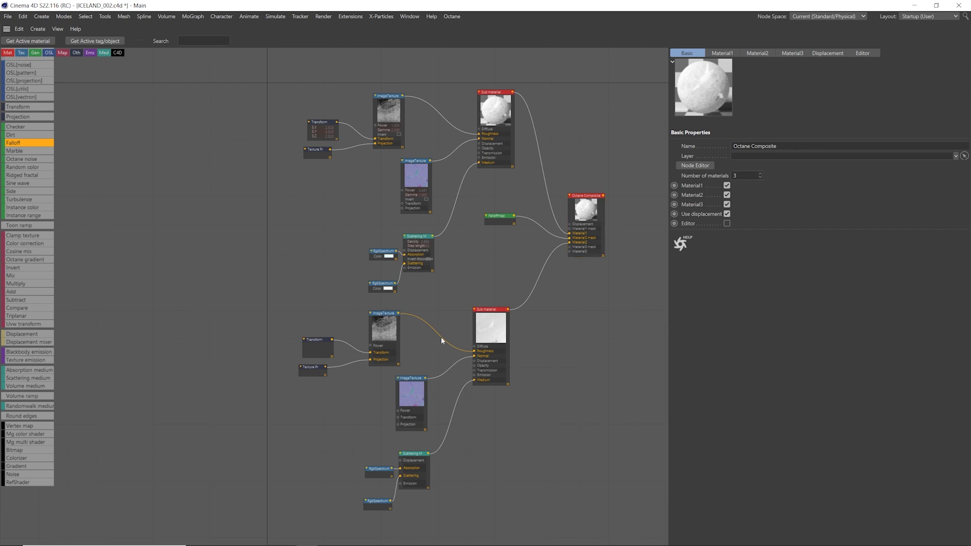